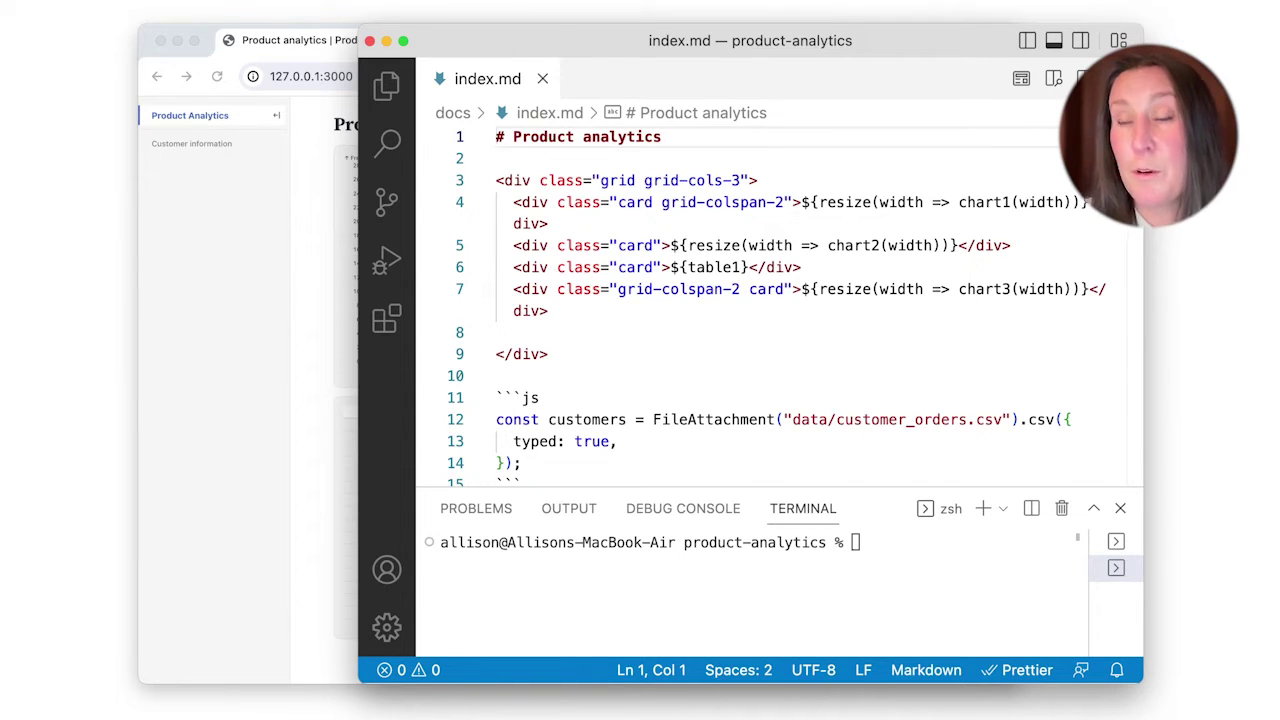
Check the local dashboard preview in the browser, and build the project from the VS Code terminal with "npm run build"
key("super+Tab")
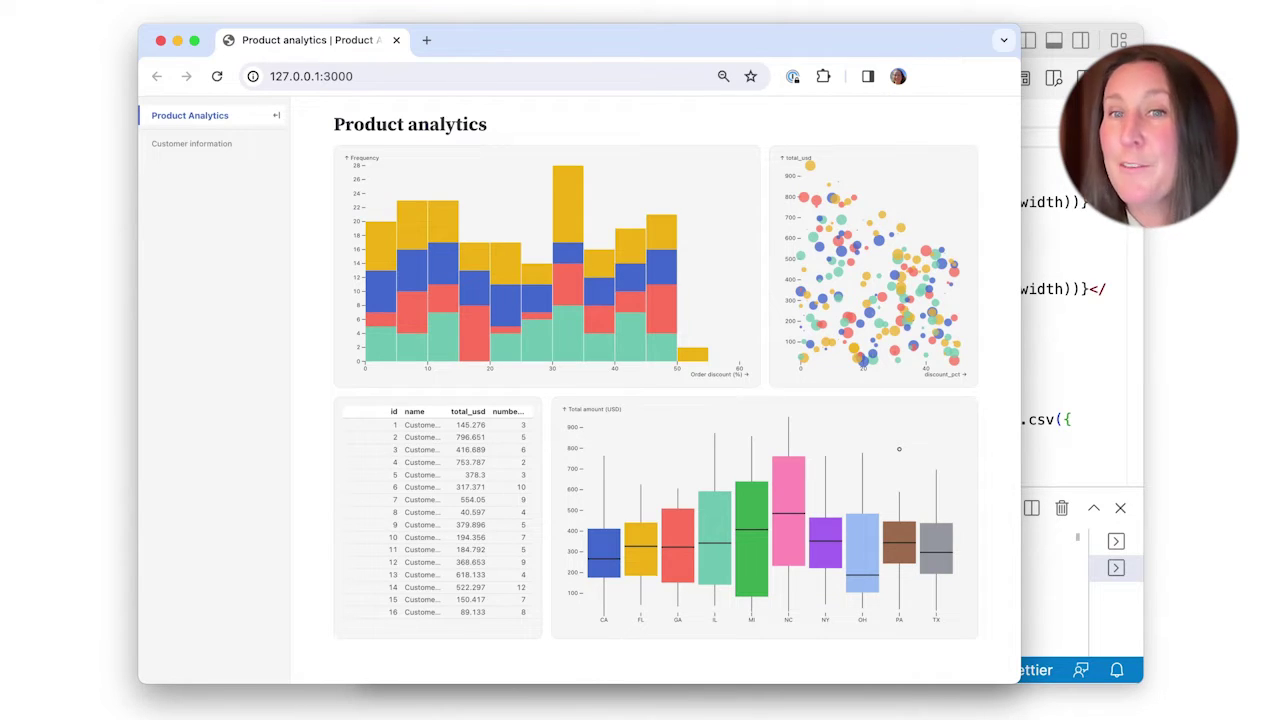
key("super+Tab")
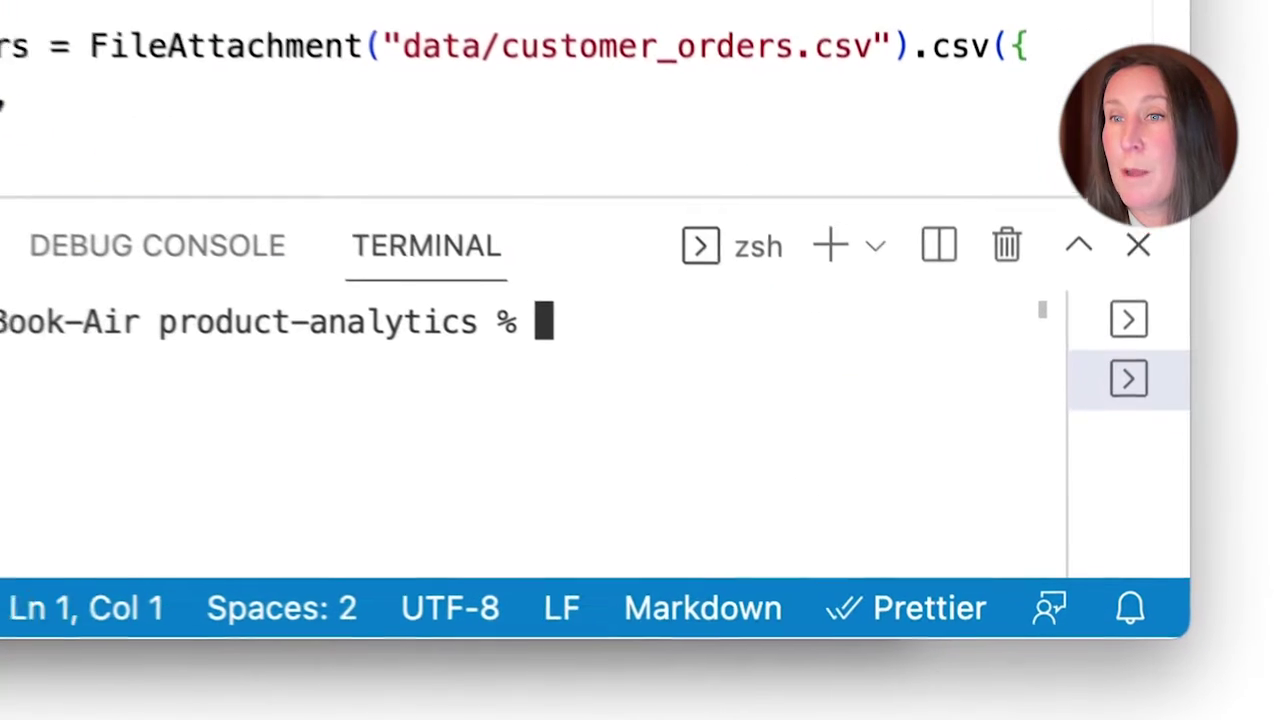
type("npm run build")
key("Return")
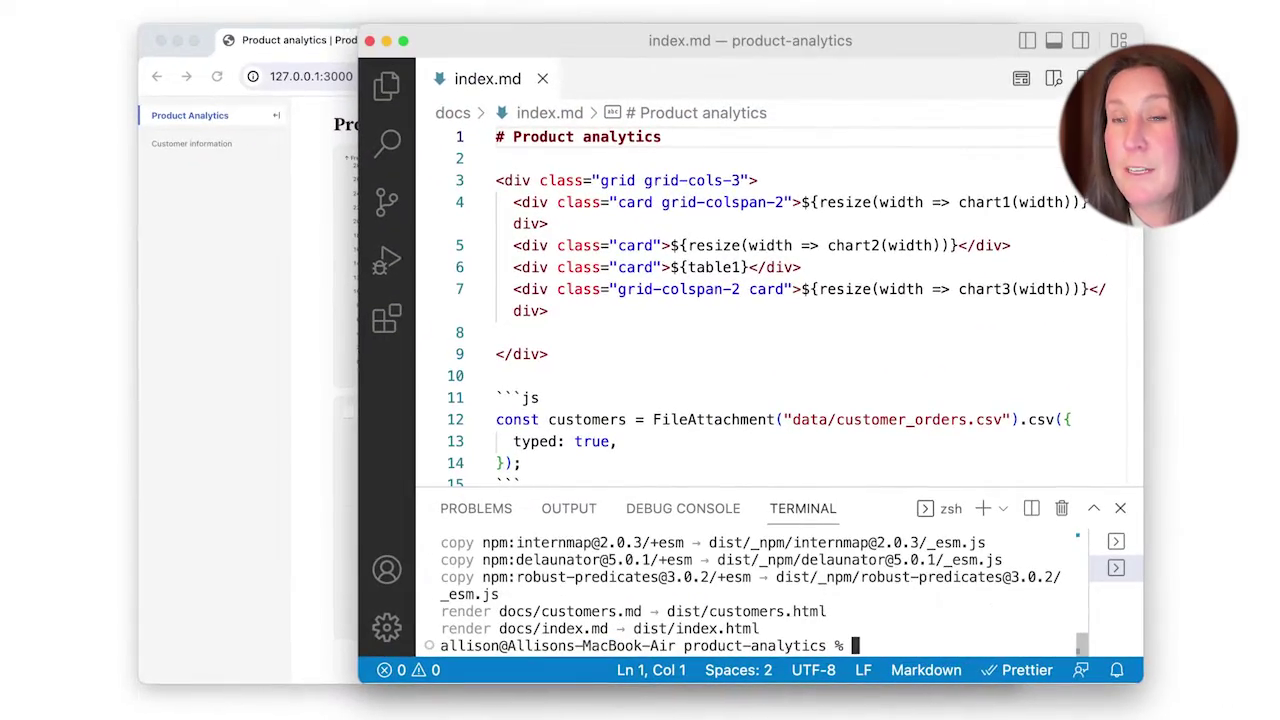
Examine the generated files inside the project's dist folder, and hide the file explorer
left_click(387, 86)
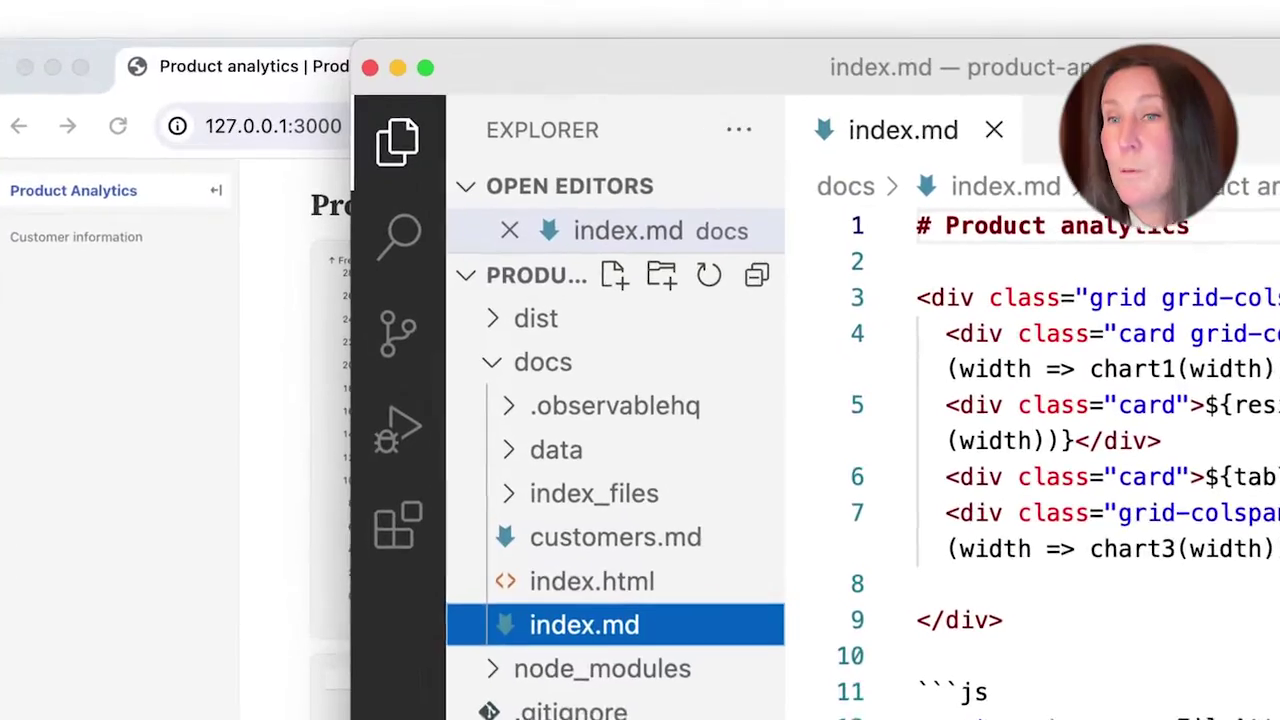
left_click(470, 193)
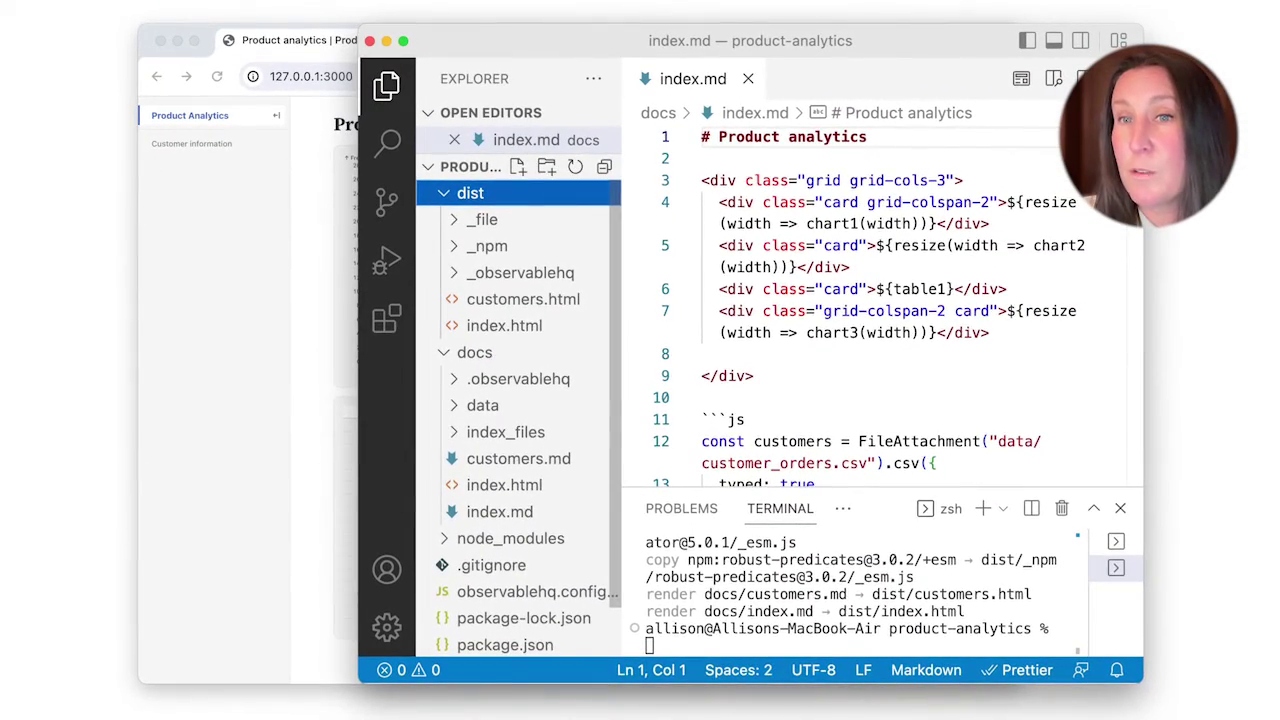
key("super+b")
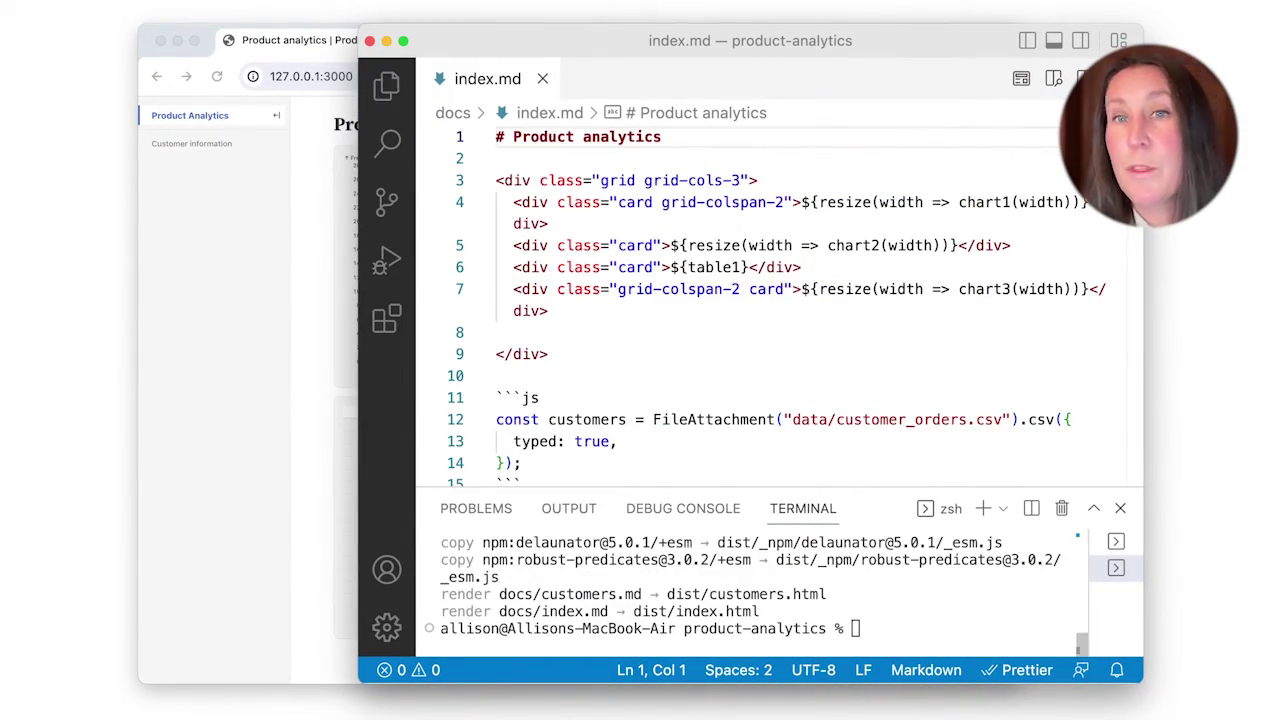
Run "npm run deploy" and create a new project in the Observable Demo Team workspace with the slug product-analytics
key("ctrl+grave")
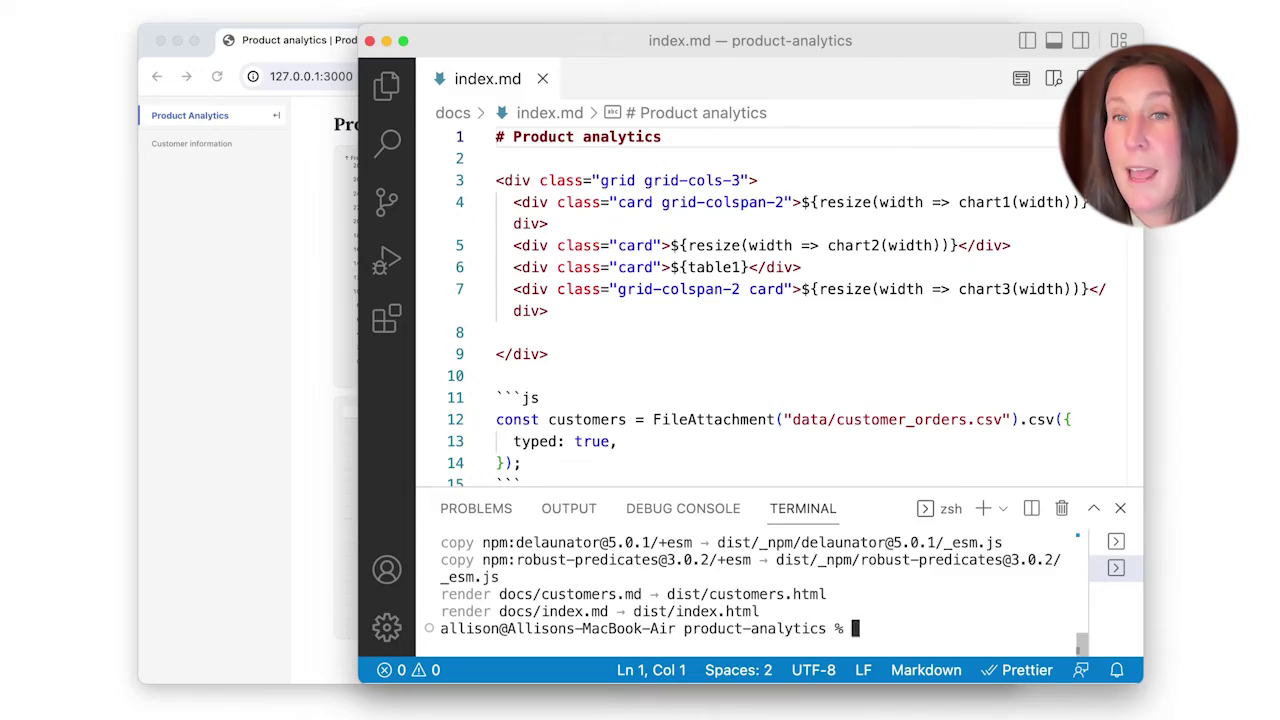
type("npm run deploy")
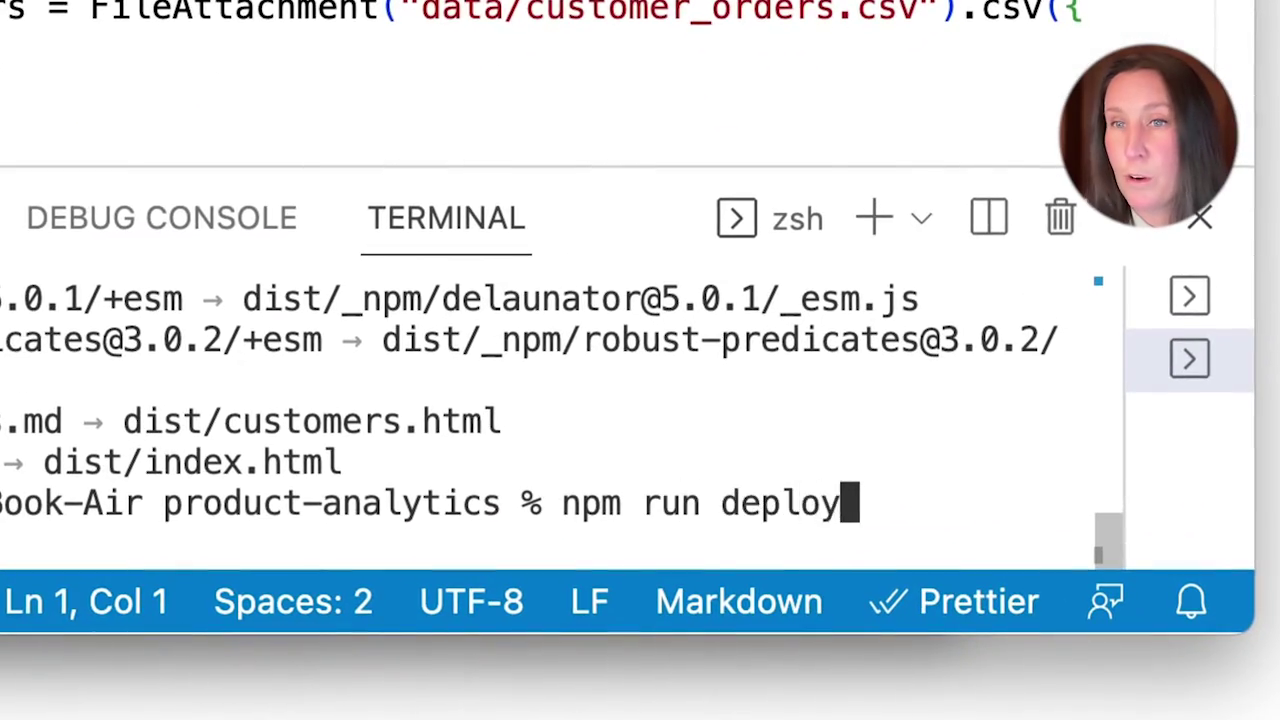
key("Return")
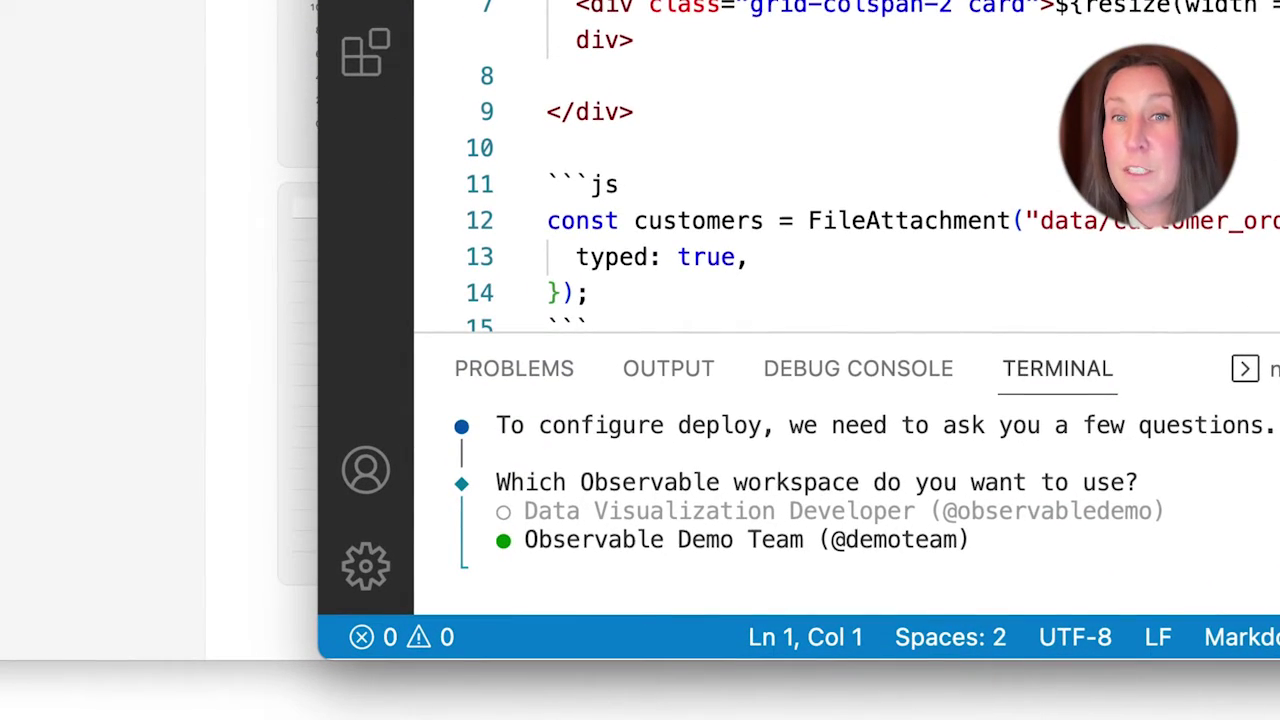
key("Return")
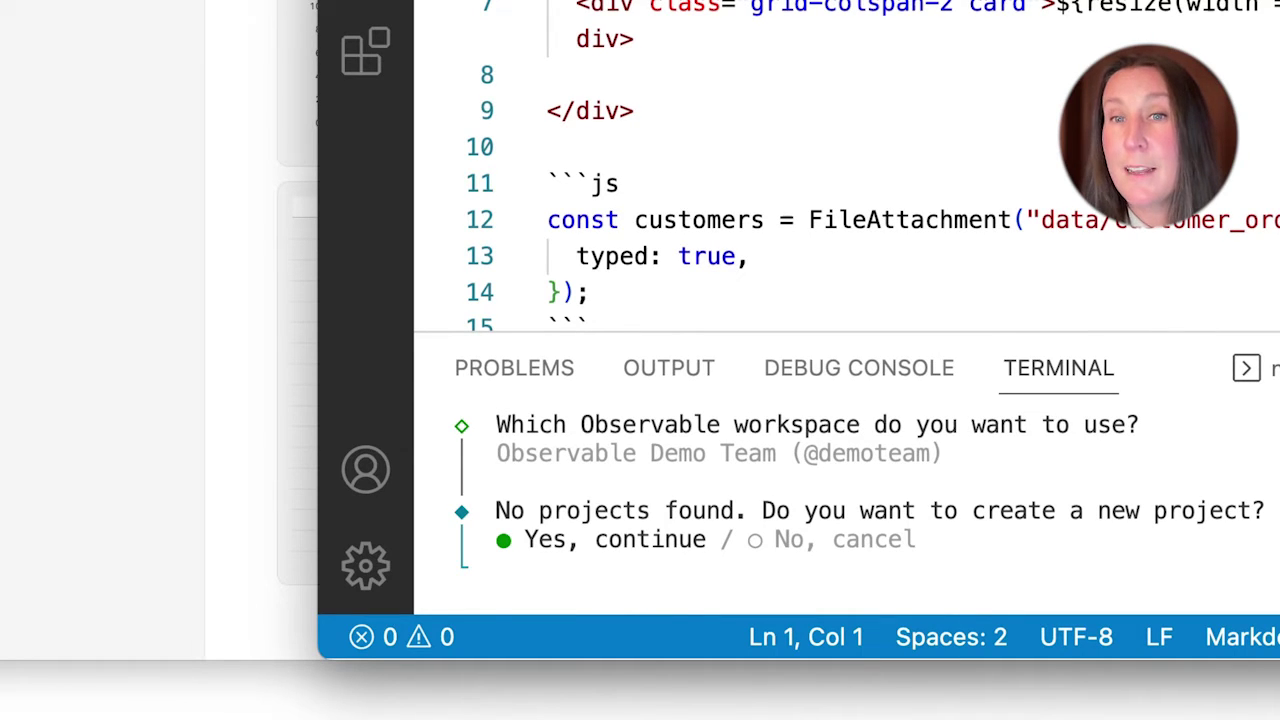
key("Return")
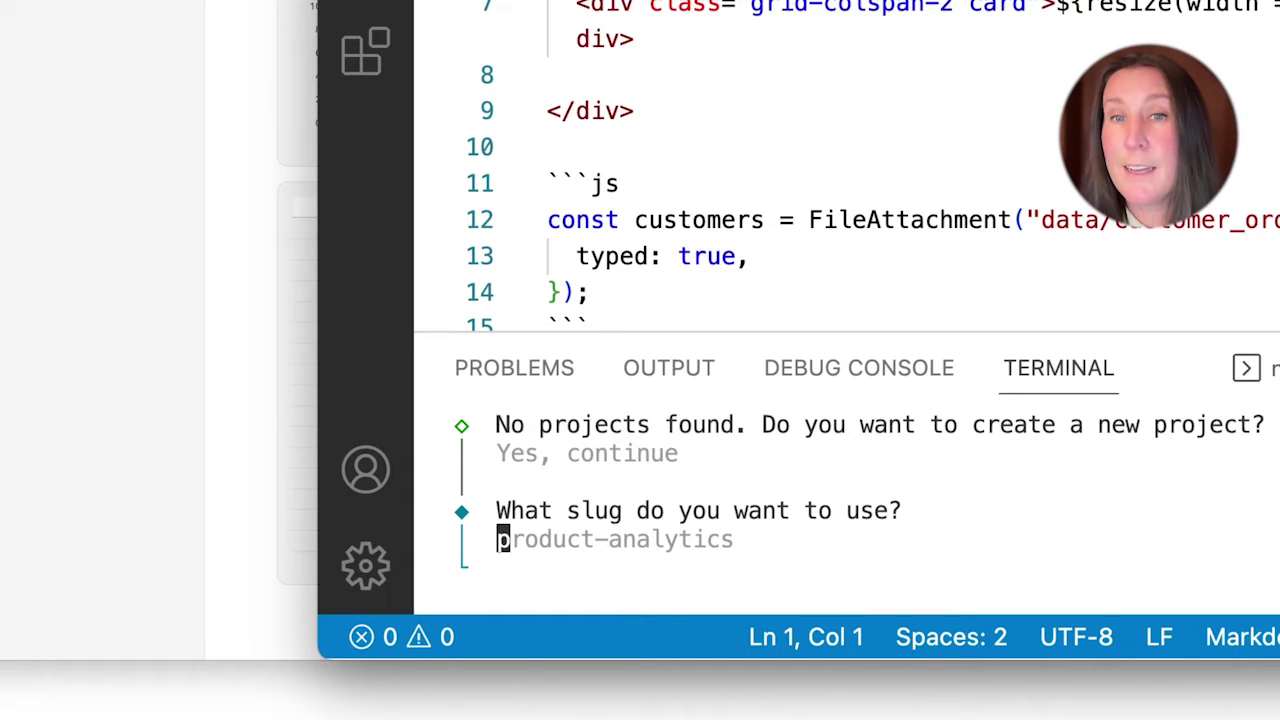
key("Return")
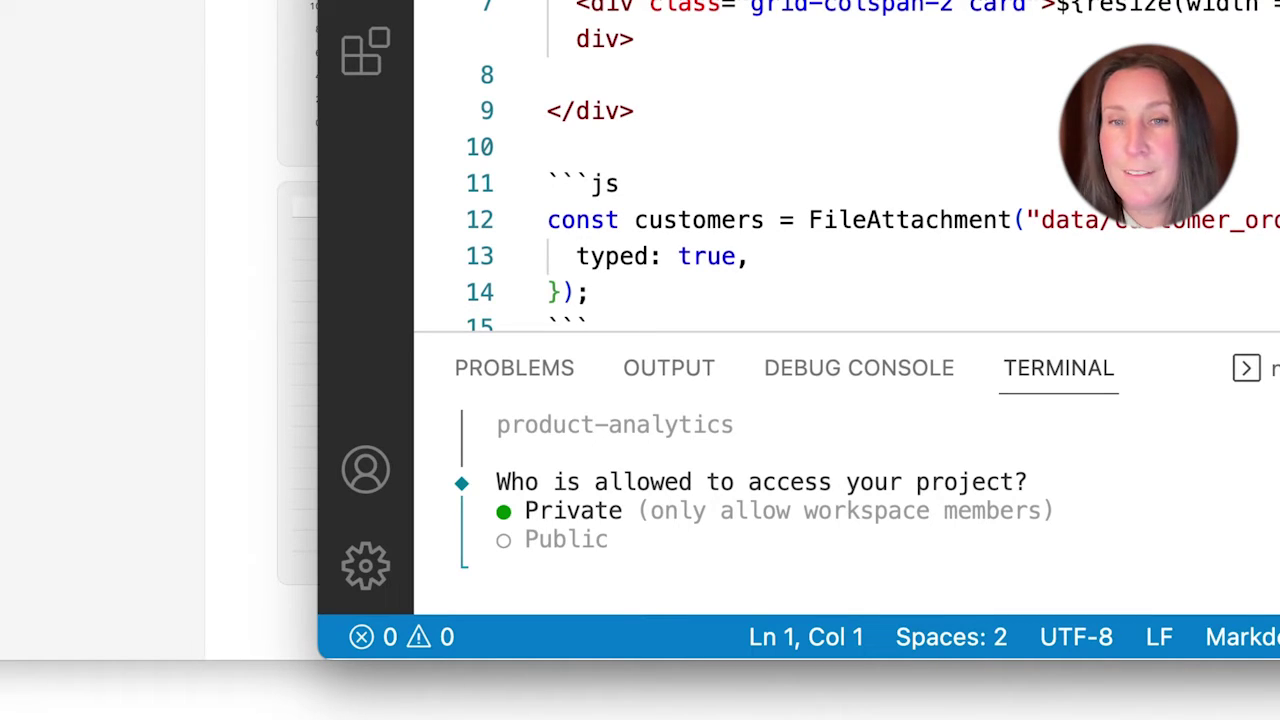
Restrict the project to Private access and deploy it as is with the message "Initial deploy"
key("Return")
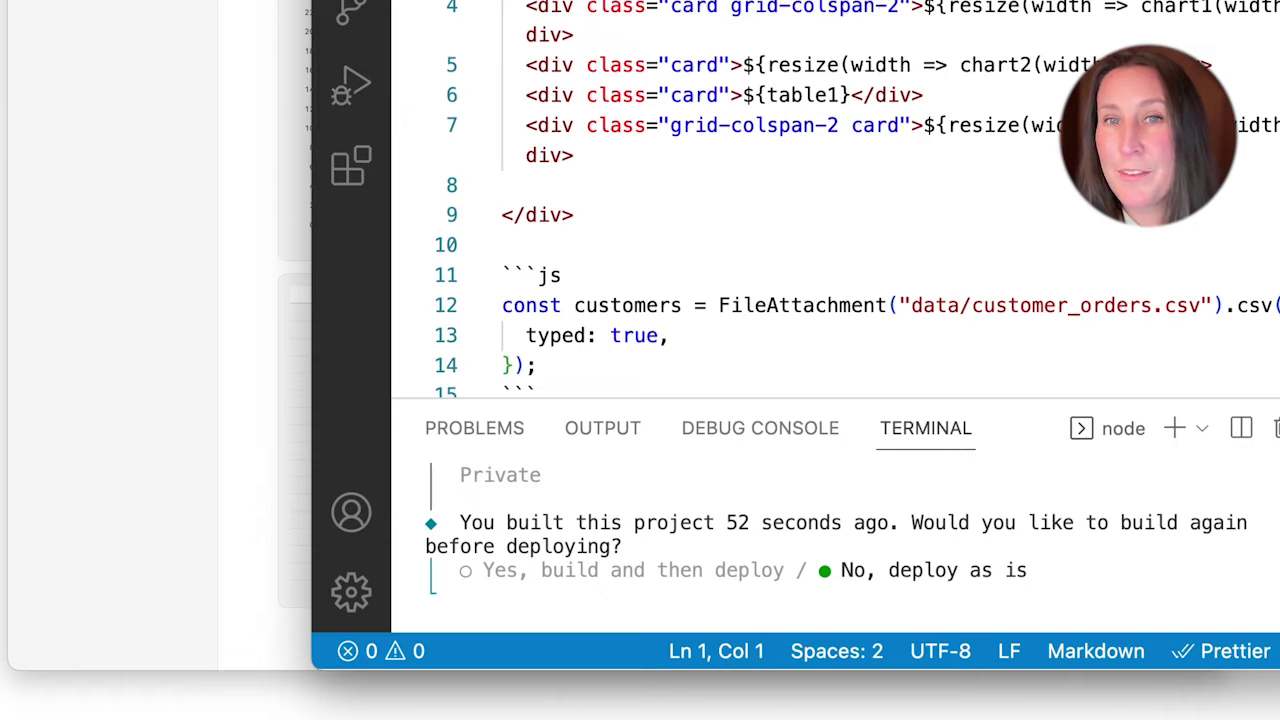
key("Return")
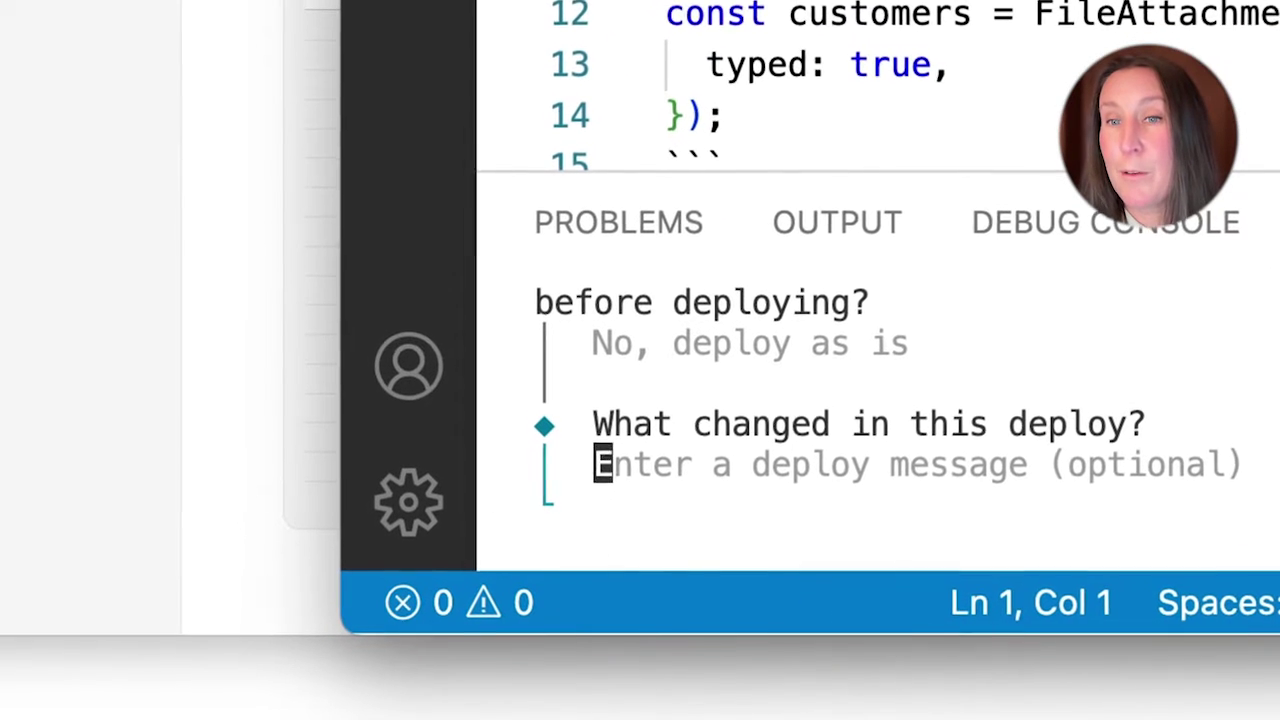
type("Initial deplo")
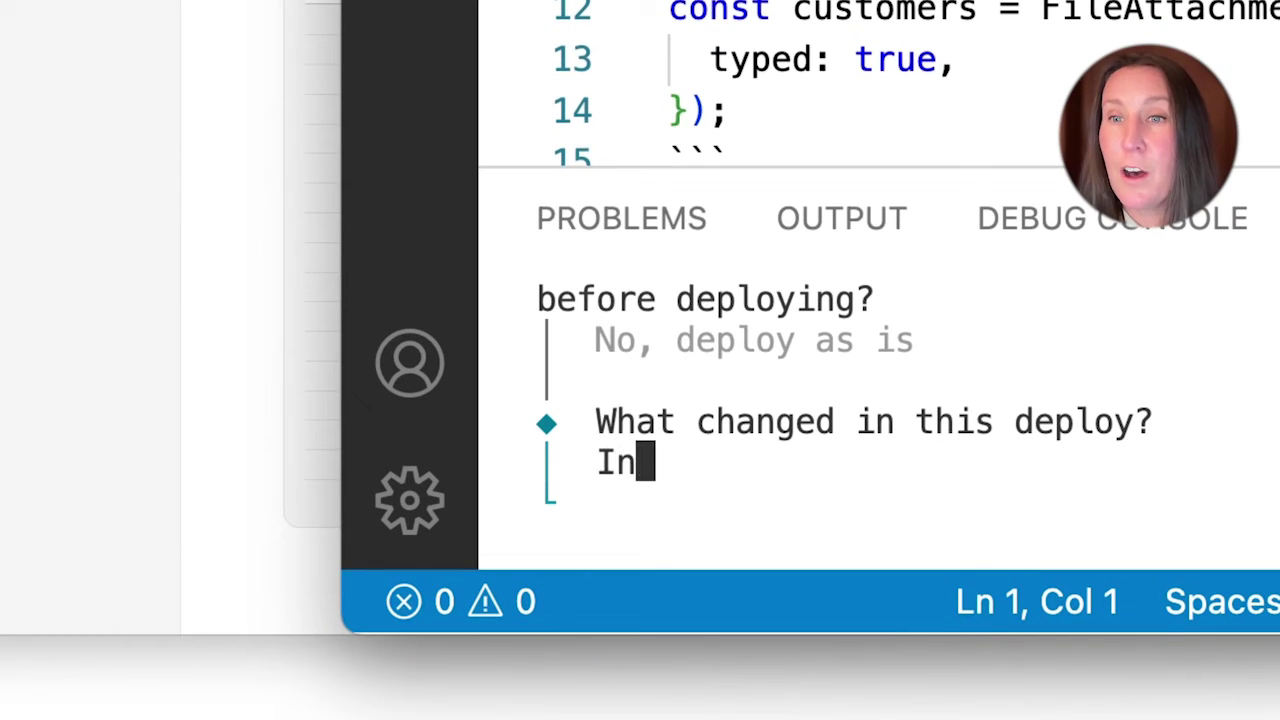
type("y")
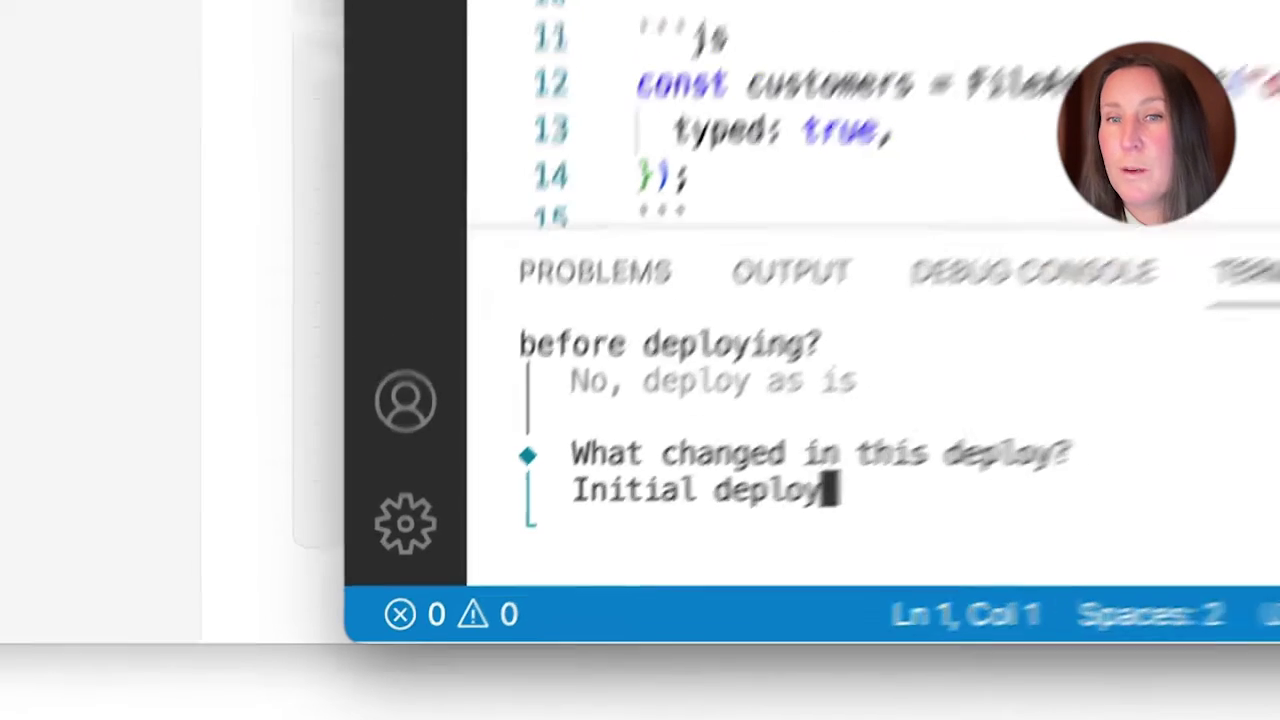
key("Return")
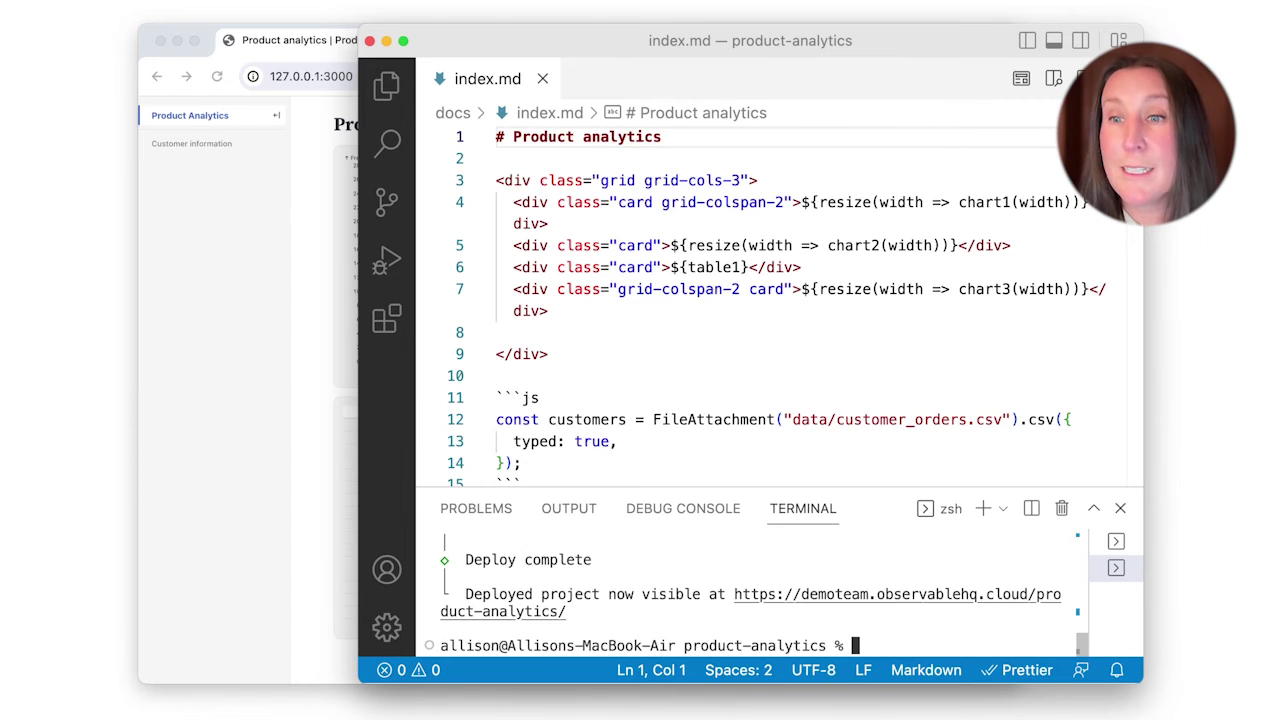
Open the deployed project in the browser and examine the Product Analytics project's analytics and deploy history on Observable
left_click(897, 594, "super")
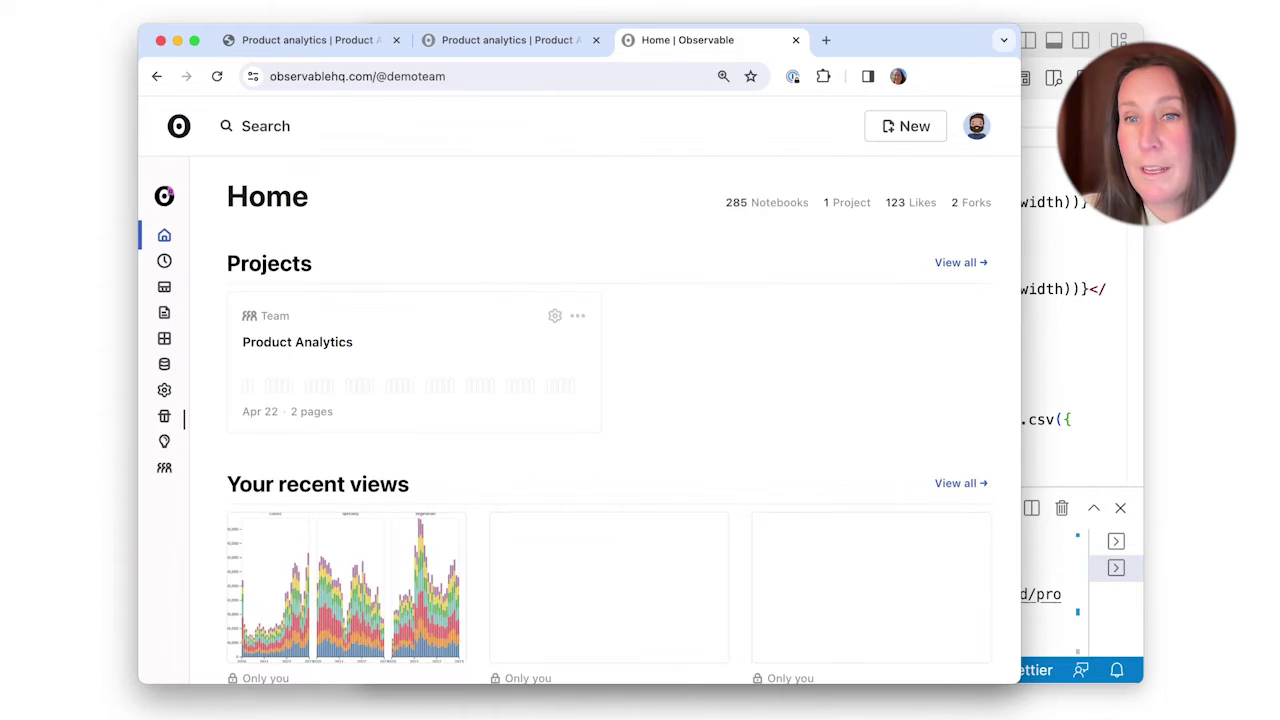
left_click(577, 315)
left_click(468, 352)
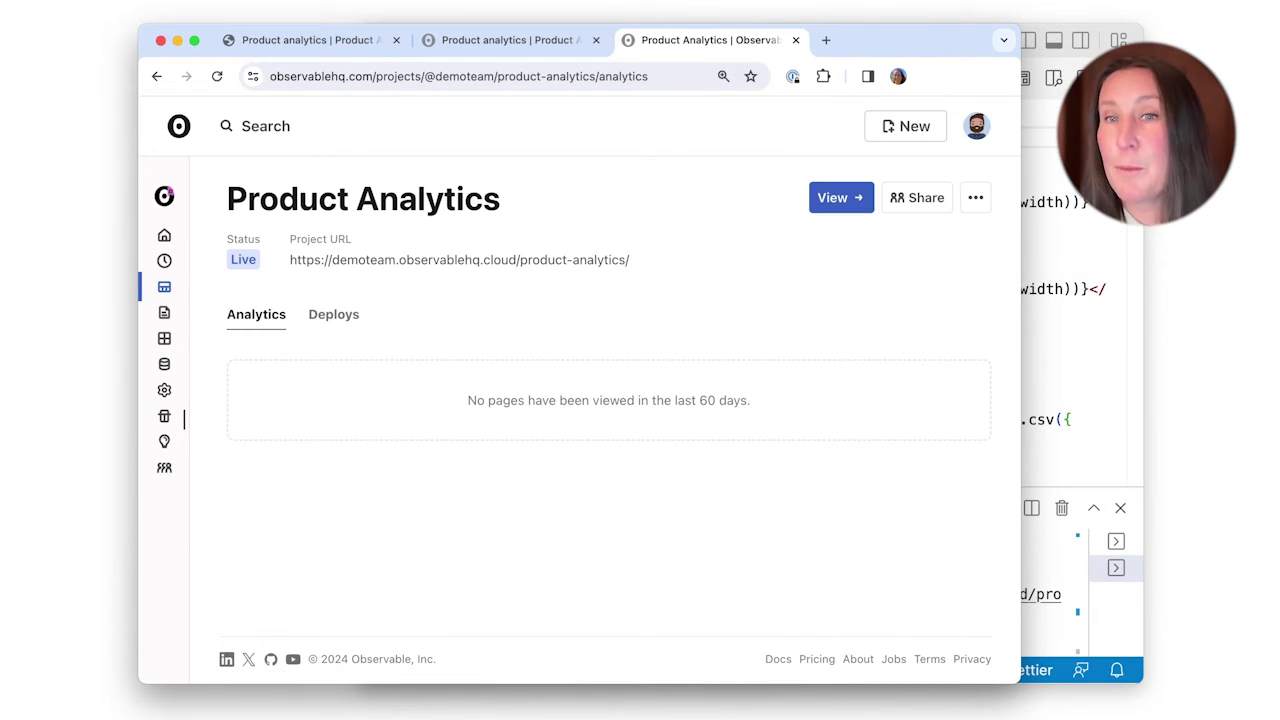
left_click(333, 314)
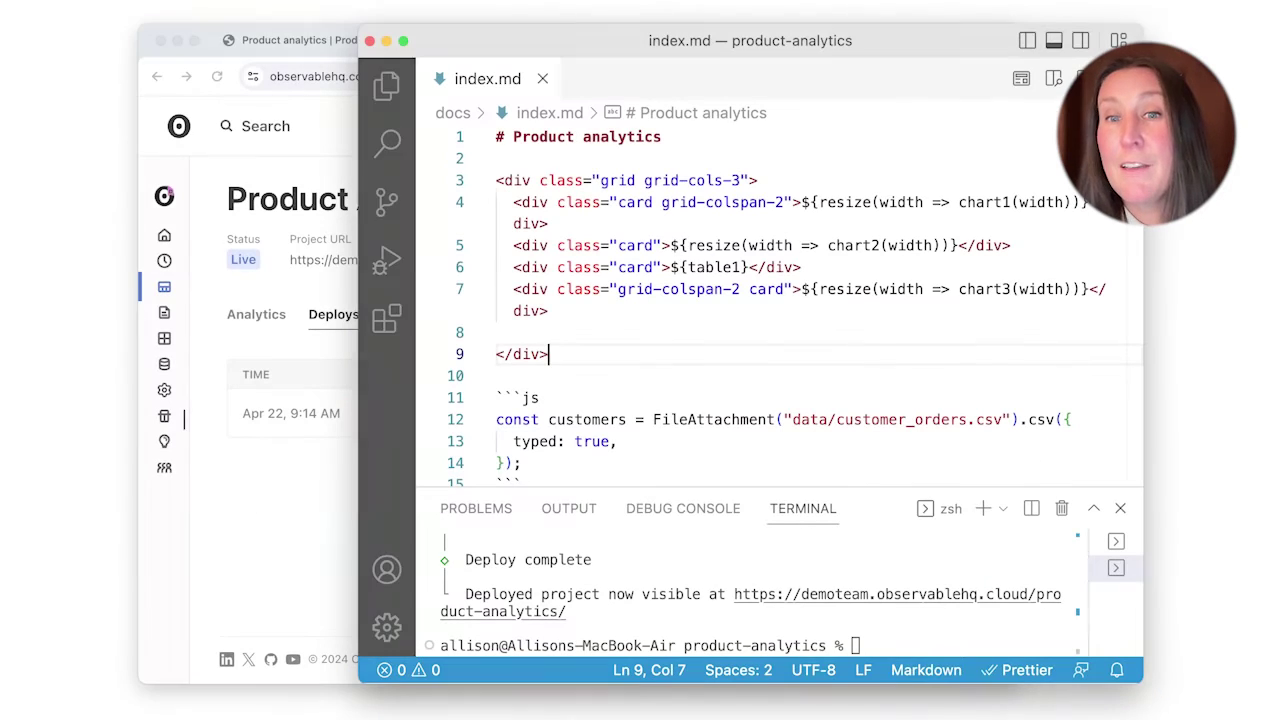
Swap the chart1 and chart3 cards in the index.md grid, placing chart3 first and chart1 last
left_click_drag(513, 202, 548, 224)
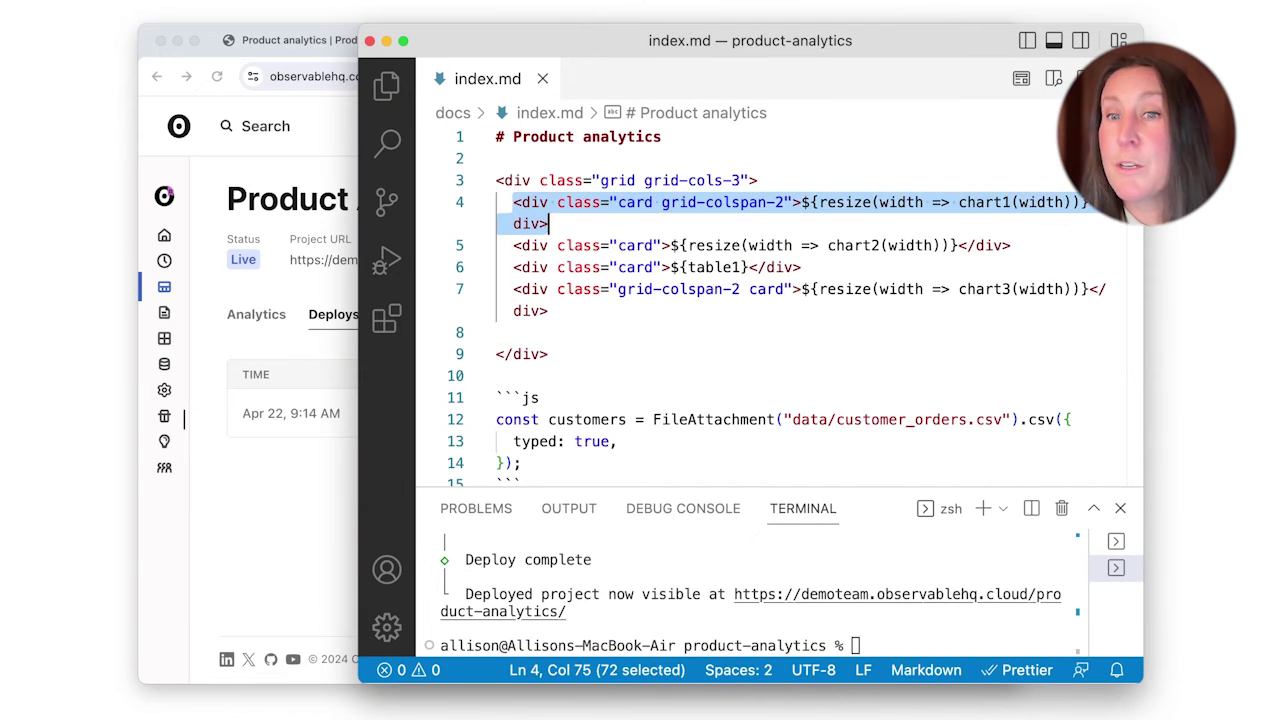
key("super+x")
left_click(513, 310)
key("super+v")
left_click_drag(548, 289, 513, 267)
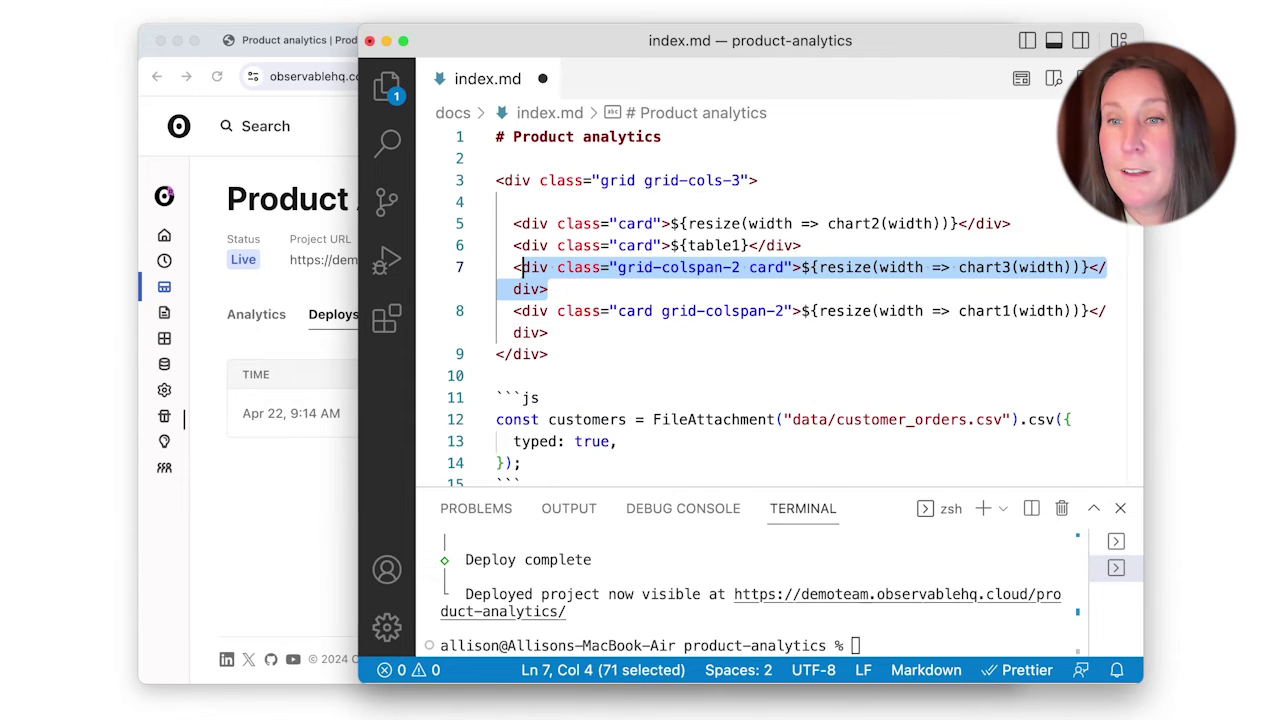
key("super+x")
left_click(513, 202)
key("super+v")
Remove the empty line left between the table1 and chart1 cards, and save index.md
left_click(513, 289)
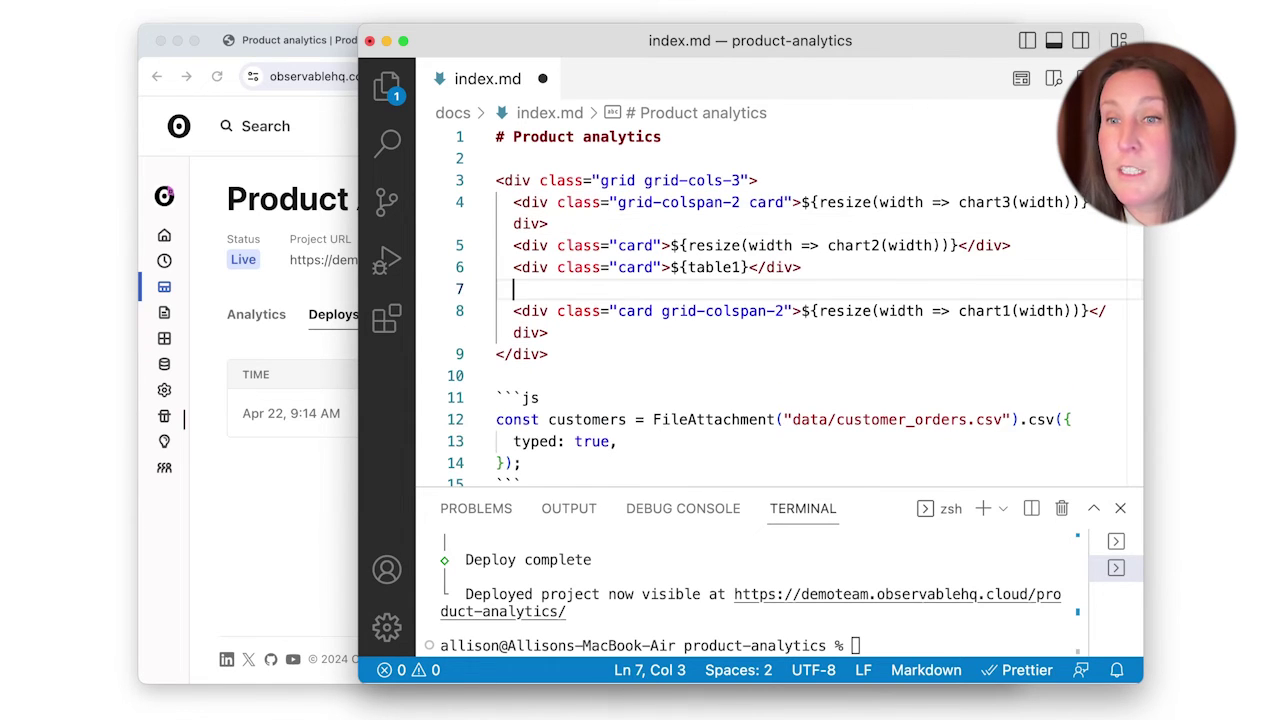
key("BackSpace")
key("BackSpace")
key("super+s")
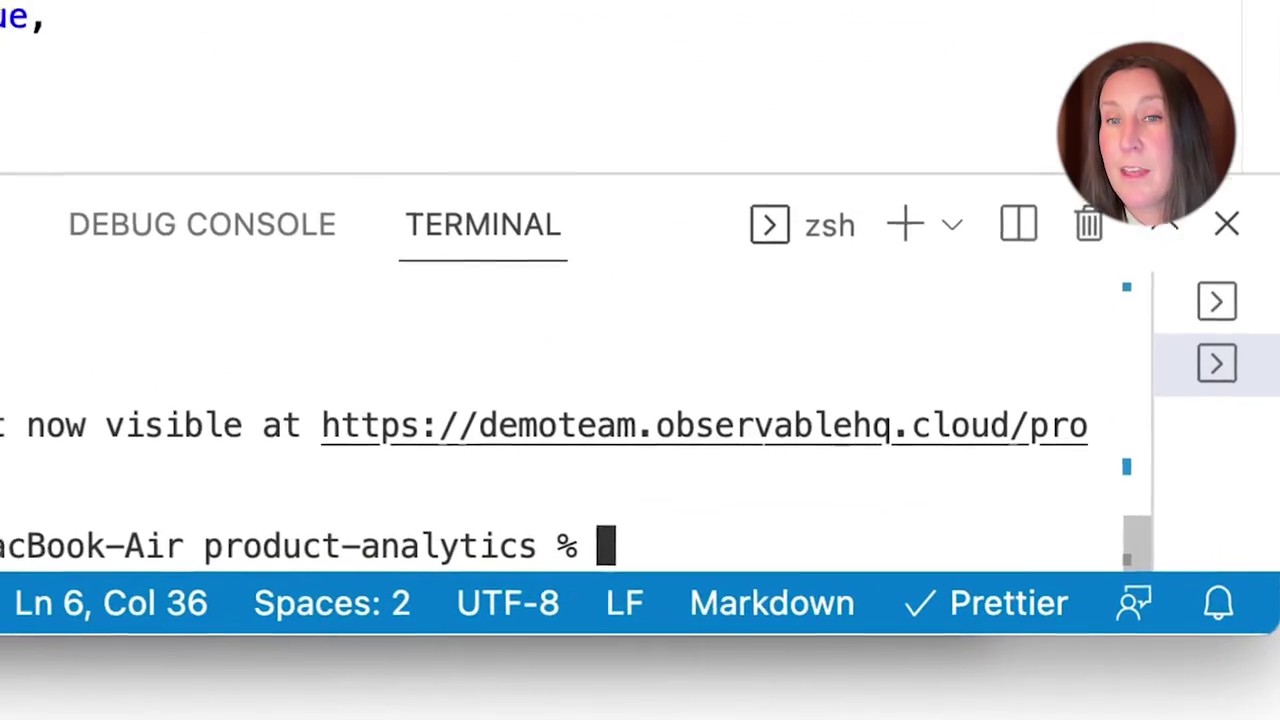
Run "npm run deploy" again and choose to build the project before deploying
type("npm run depl")
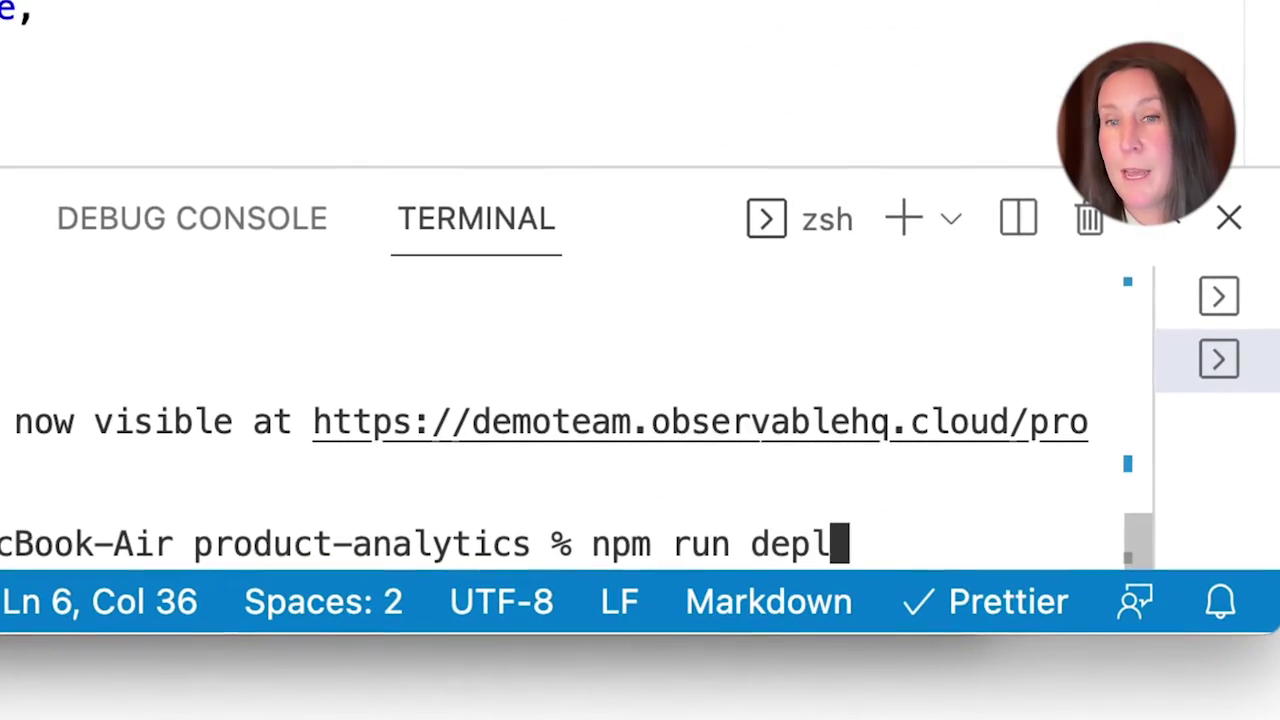
type("oy")
key("Return")
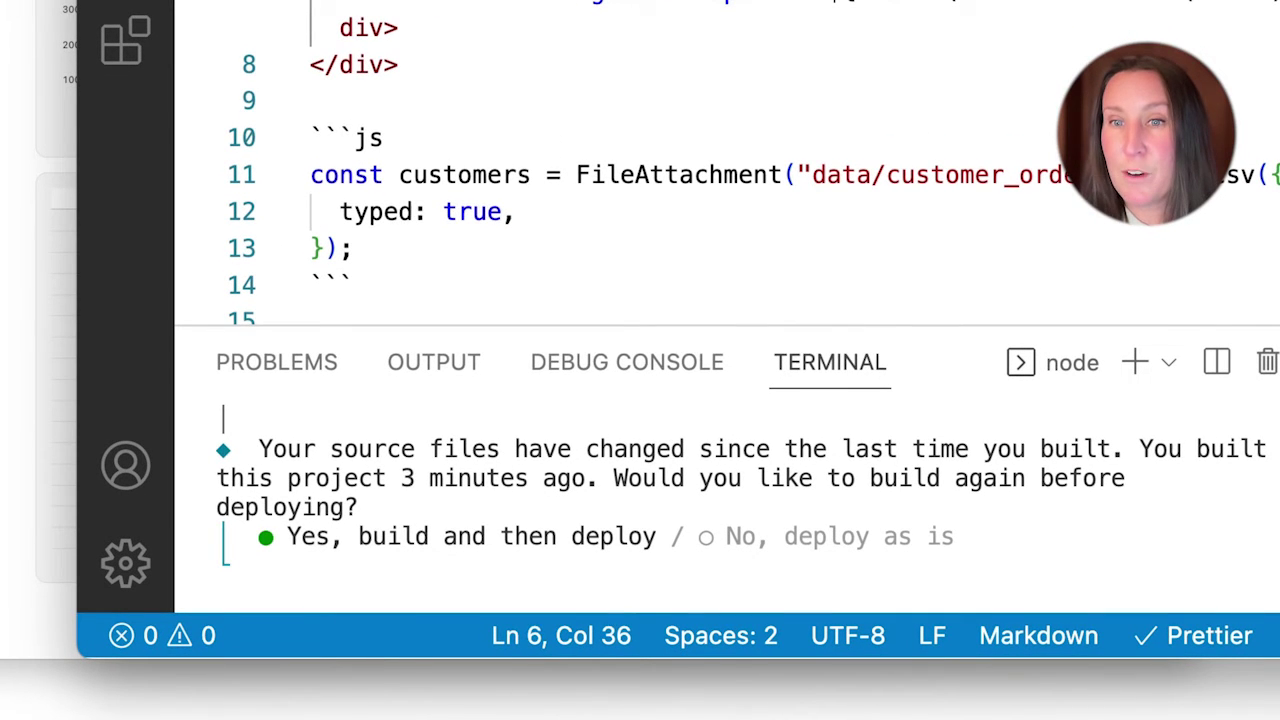
key("Return")
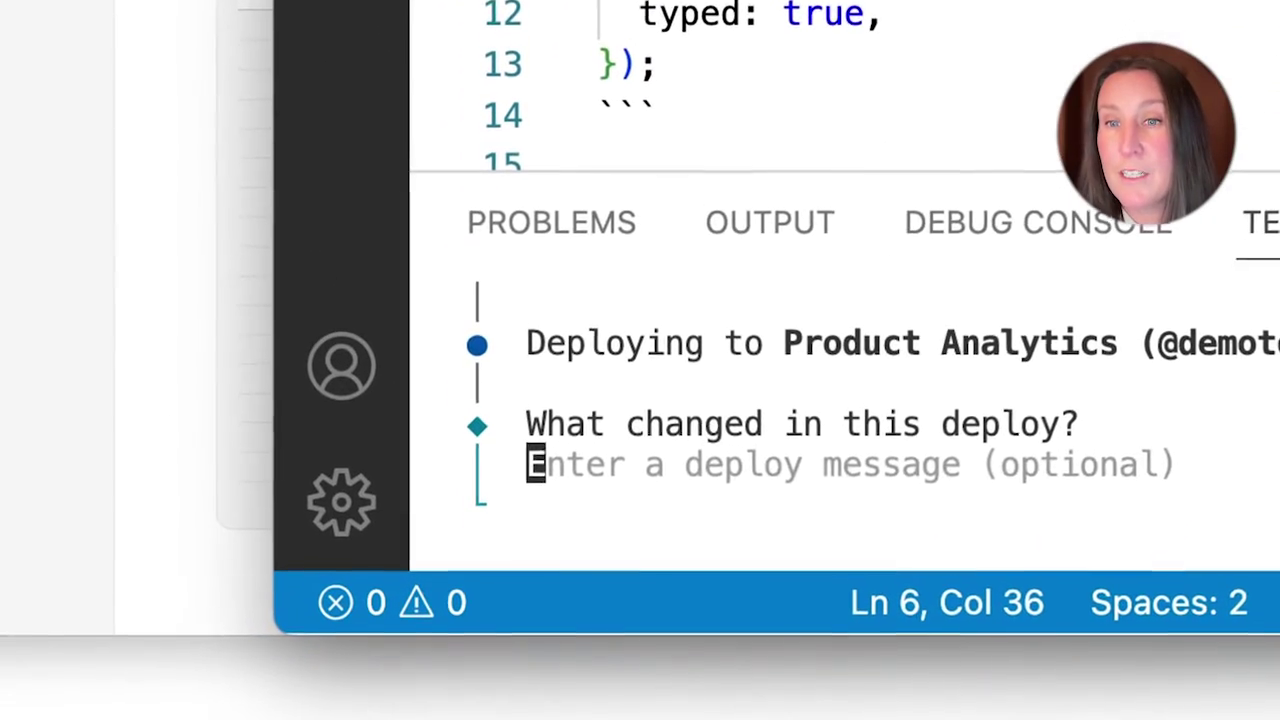
Complete the deploy with the message "Adjust dashboard layout", and open the live dashboard from its project URL in the browser
type("Adjust dashboard layout")
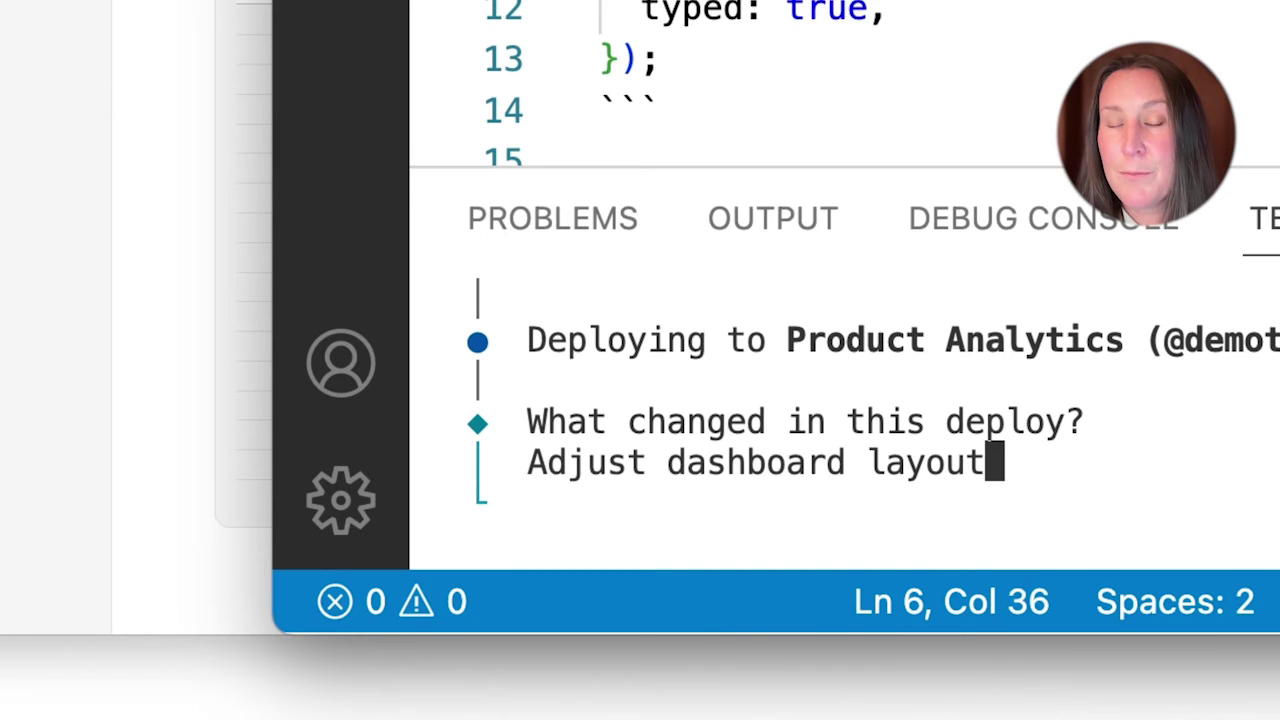
key("Return")
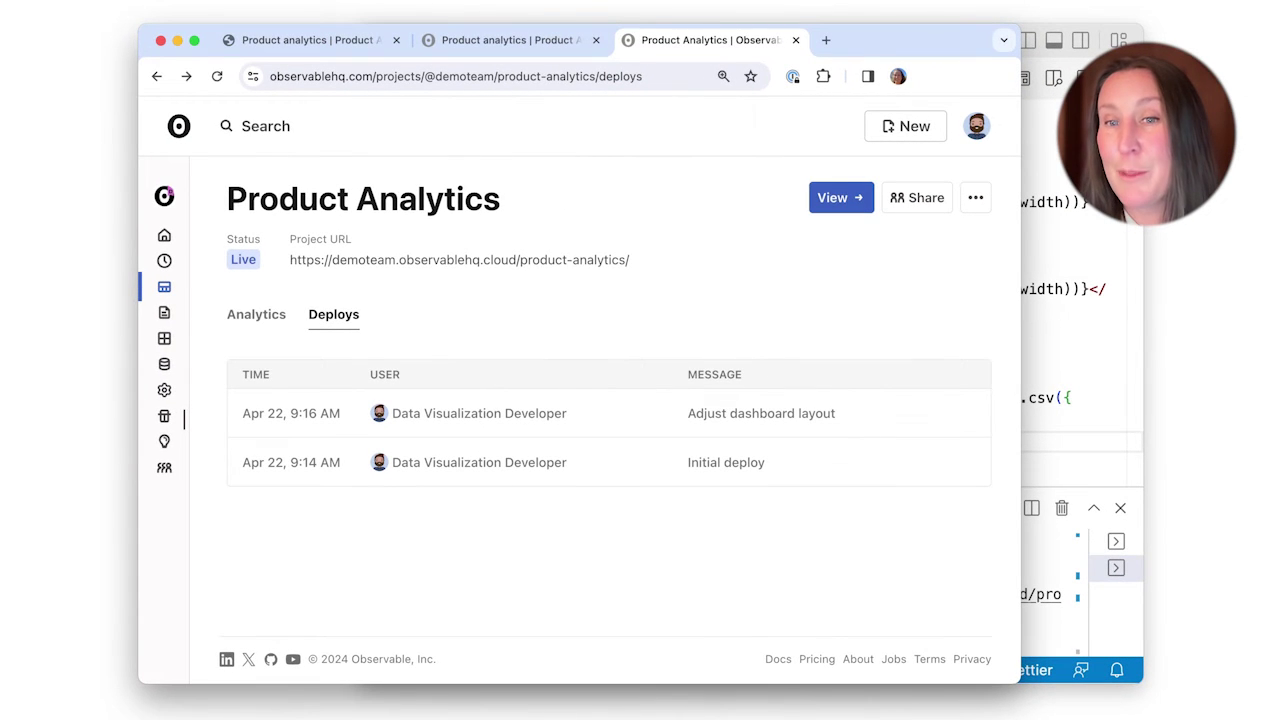
left_click(605, 259)
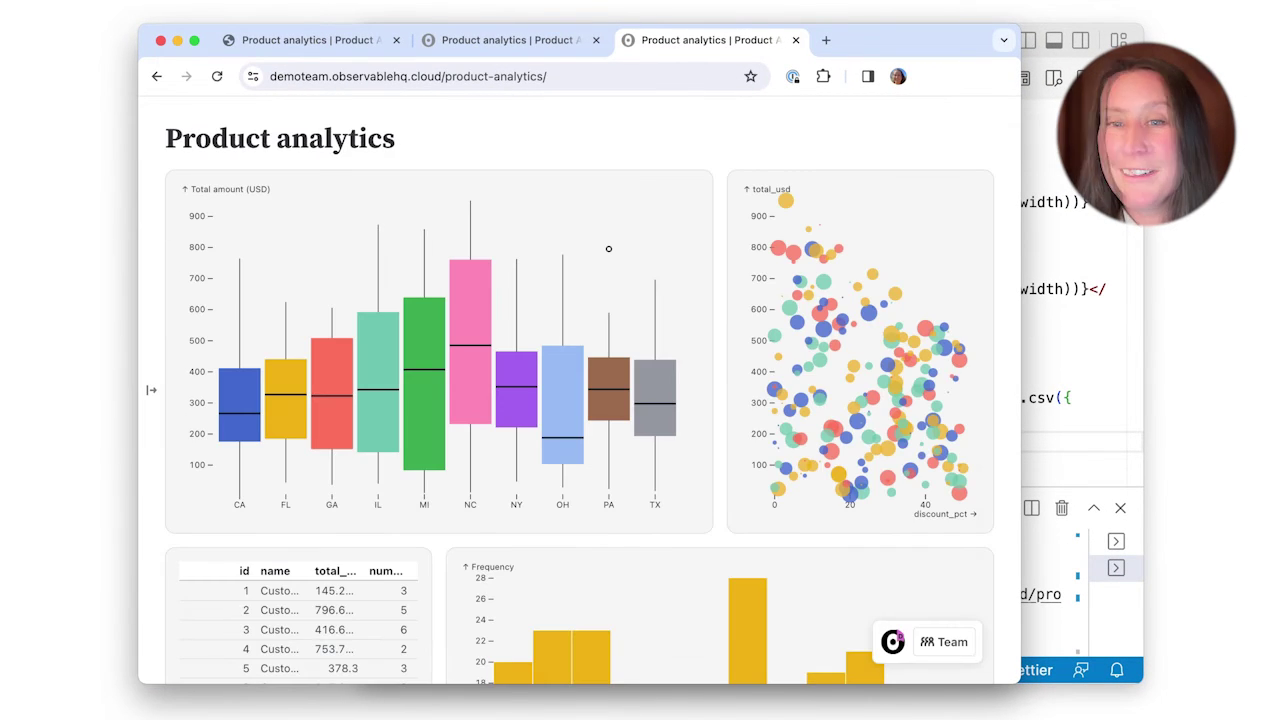